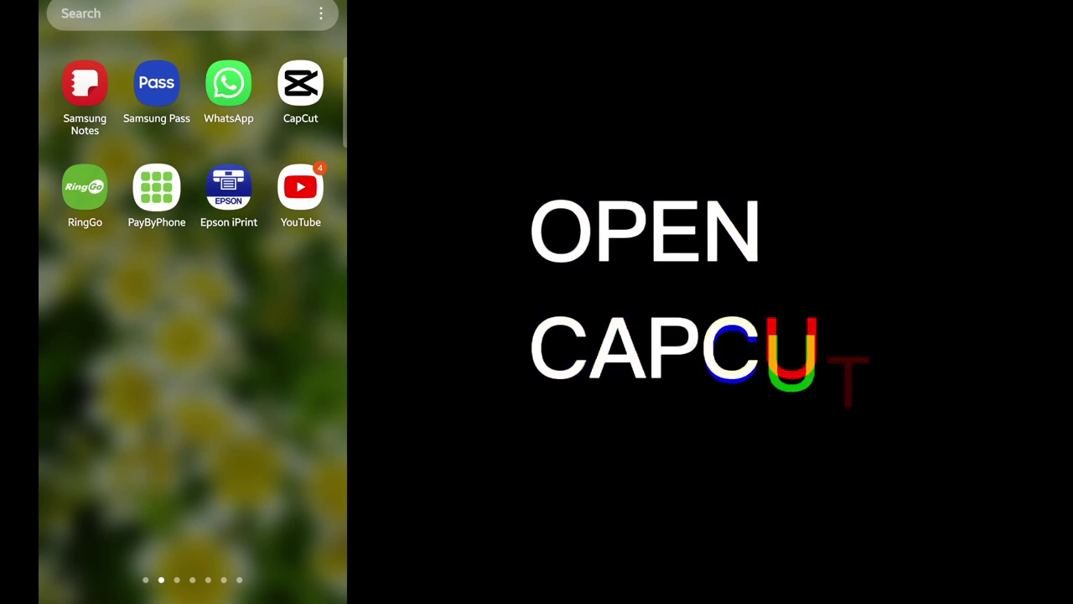
# - Start a new project with the 3-second black B&W stock clip and begin adding text
pyautogui.click(300, 82)
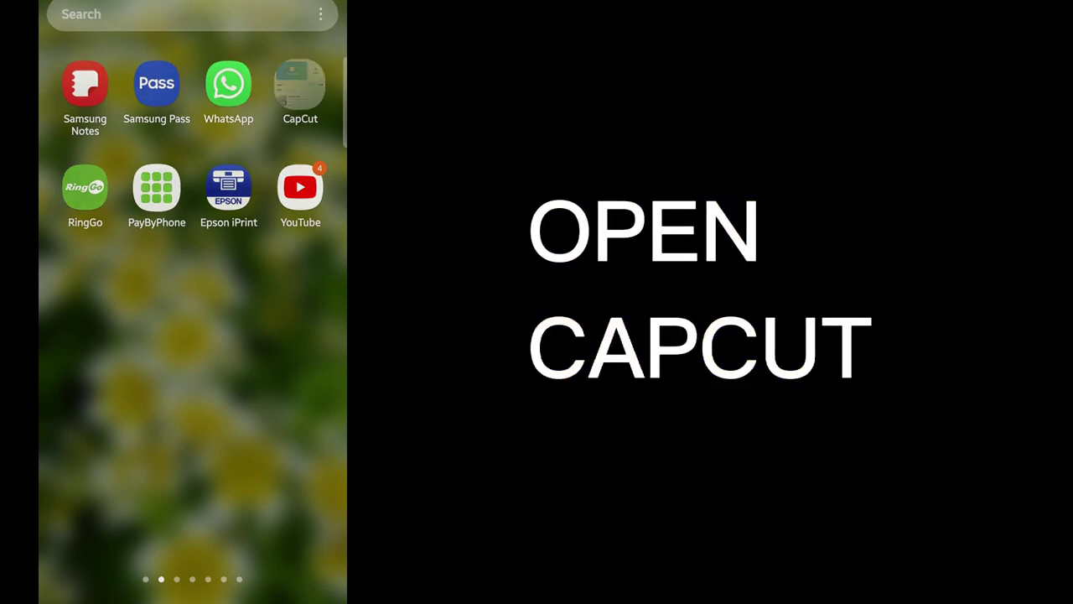
pyautogui.click(256, 11)
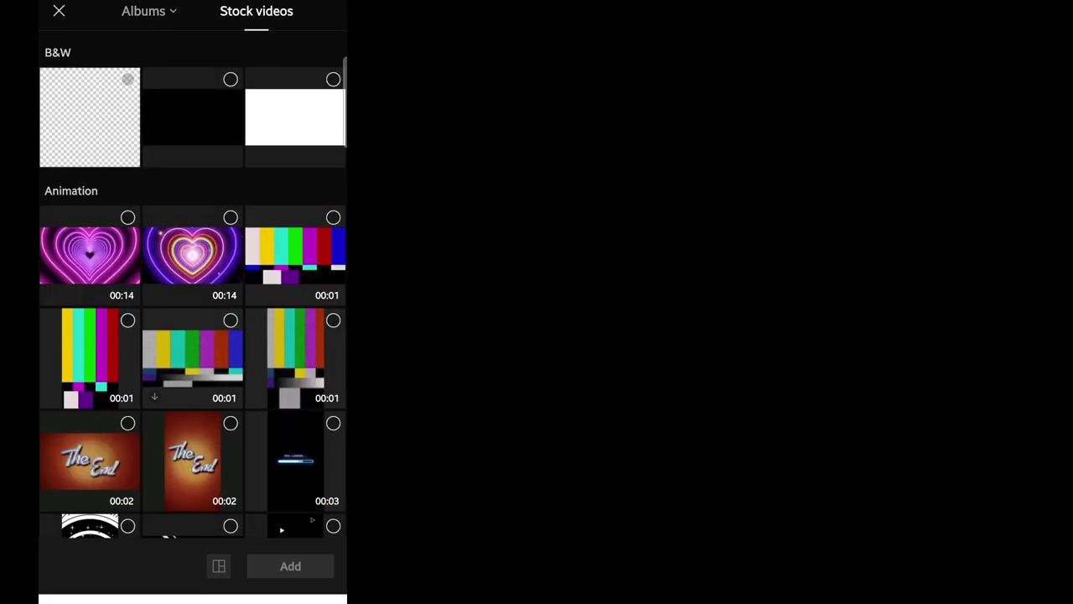
pyautogui.click(192, 118)
pyautogui.click(290, 566)
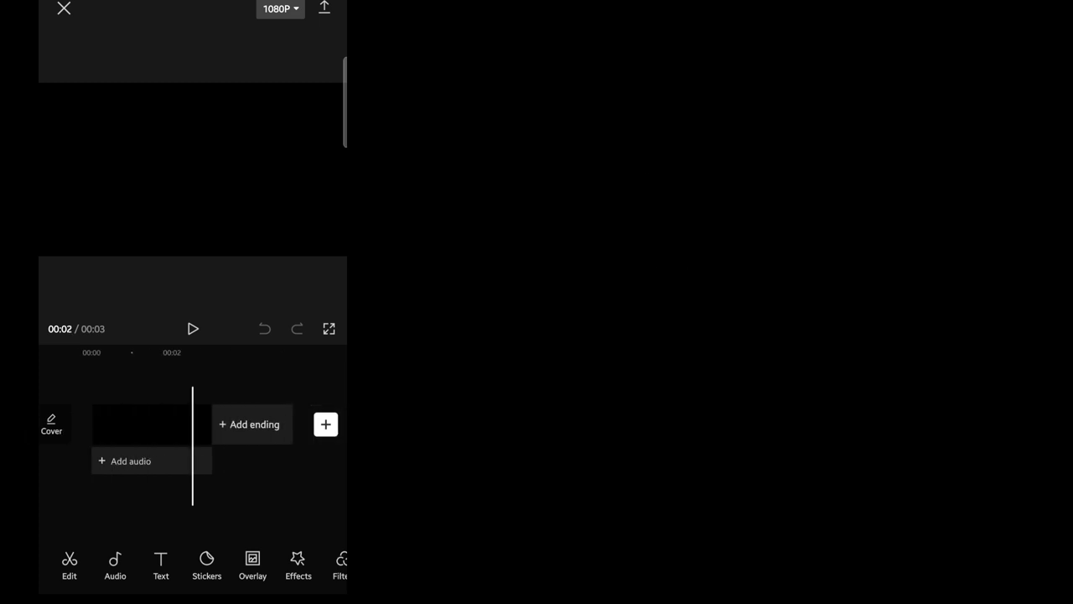
pyautogui.click(160, 566)
# - Add a text layer reading TEXT in the Rubik font, enlarged to fill the preview width
pyautogui.click(103, 565)
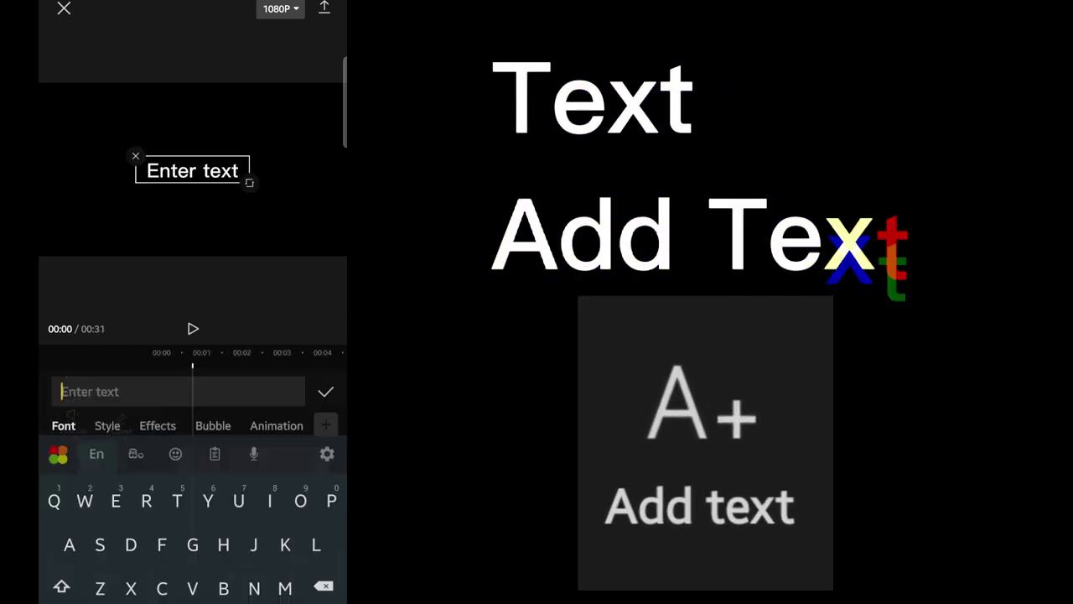
pyautogui.write('T')
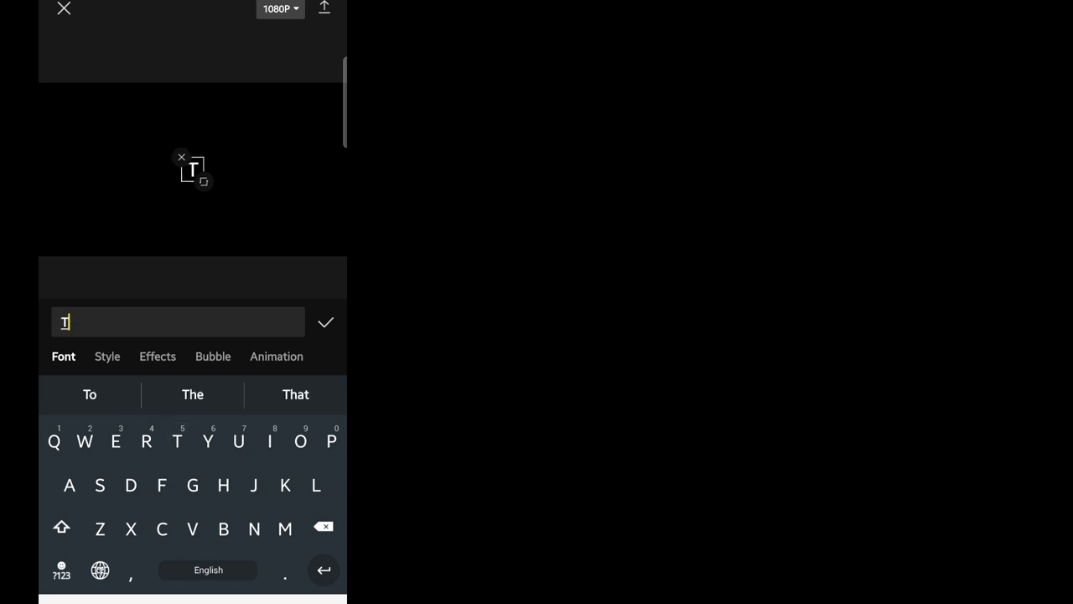
pyautogui.write('EXT')
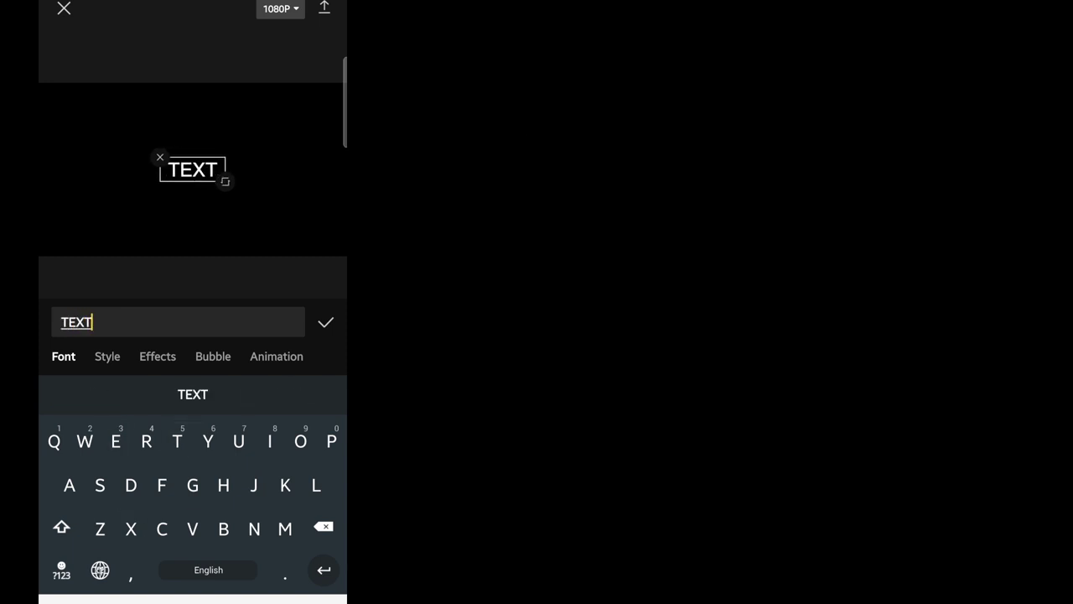
pyautogui.click(64, 356)
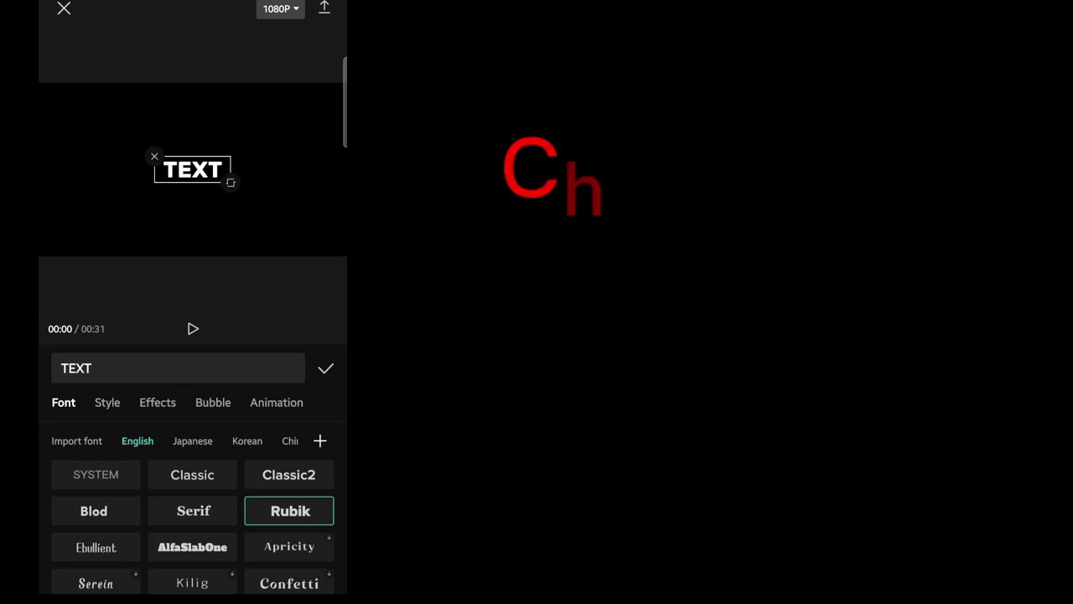
pyautogui.moveTo(231, 182); pyautogui.dragTo(343, 220)
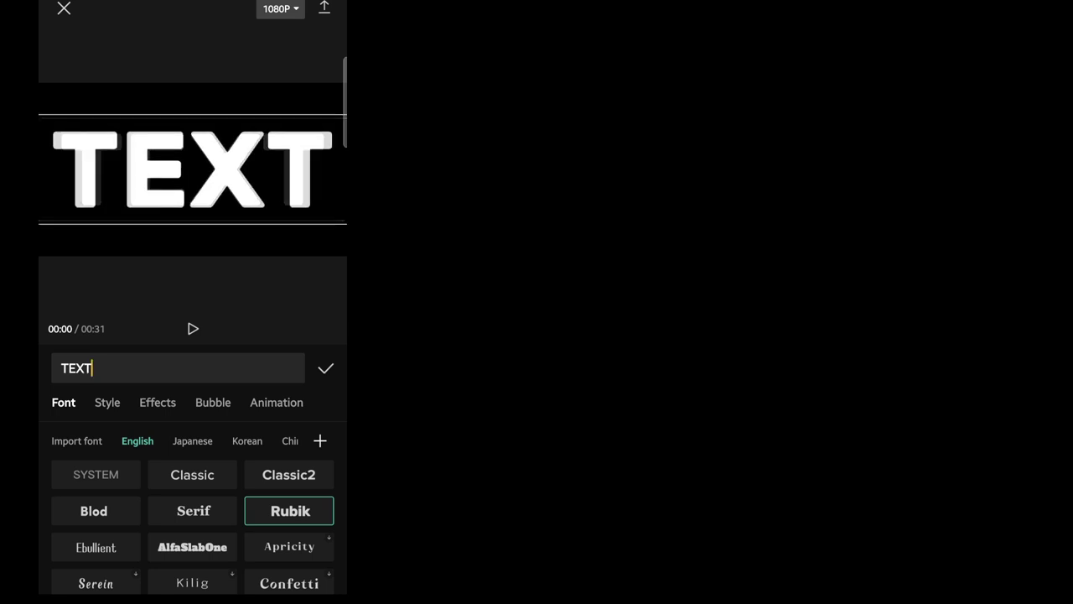
# - Colour the TEXT title bright green using the Style colour swatches
pyautogui.click(108, 402)
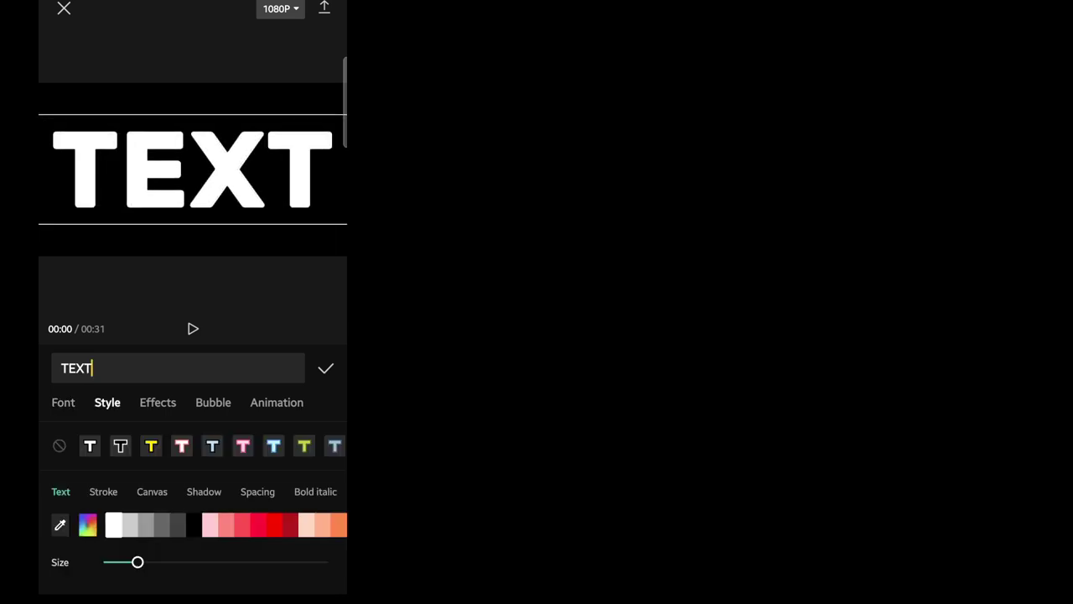
pyautogui.hscroll(10, 193, 524)
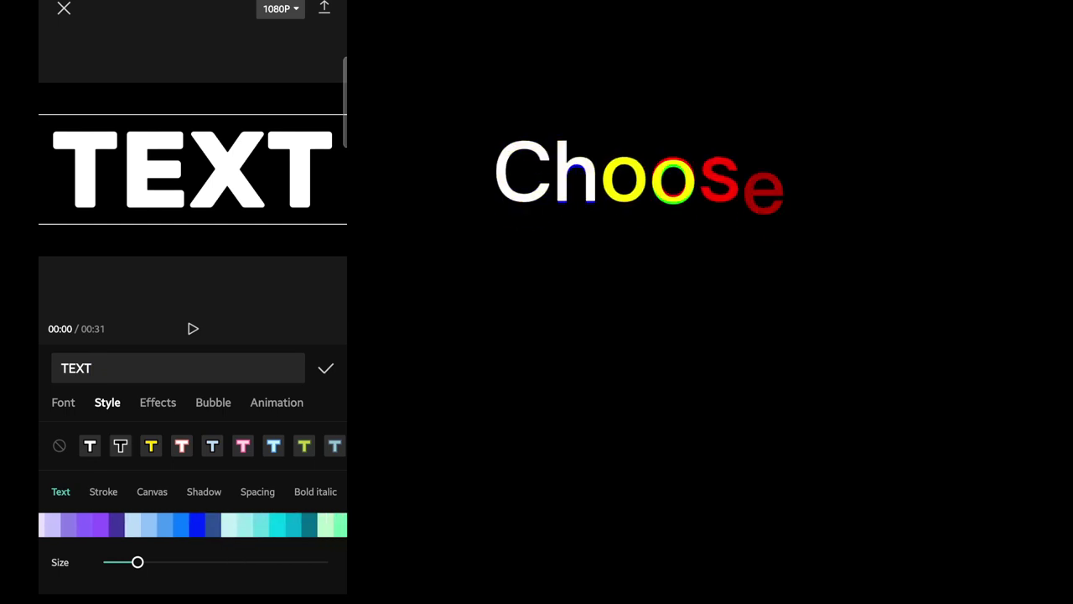
pyautogui.hscroll(3, 193, 525)
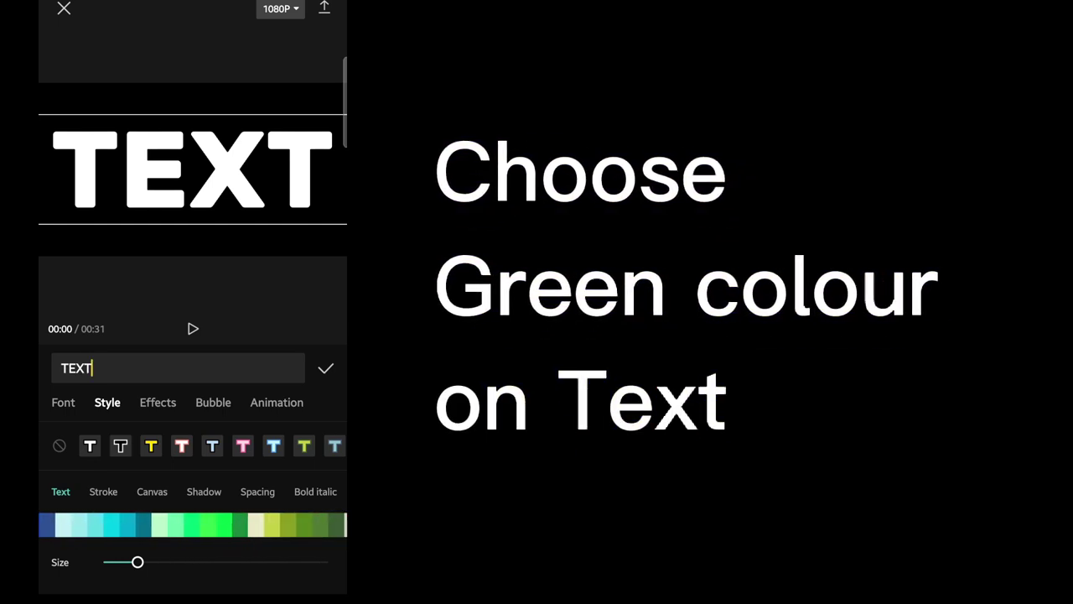
pyautogui.click(224, 525)
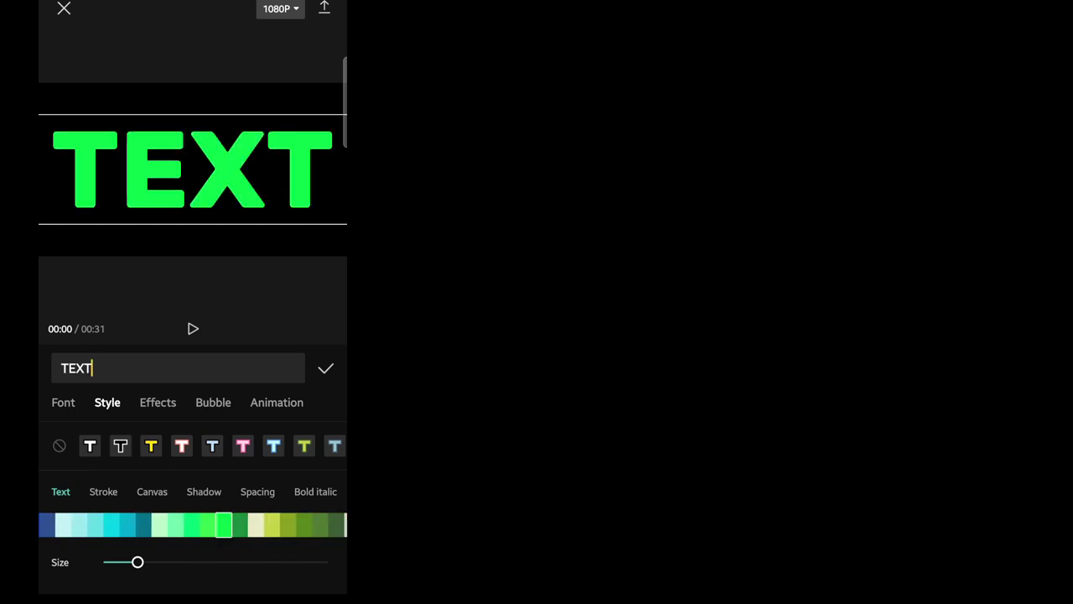
# - Confirm the text and make the TEXT clip last the whole 31-second video
pyautogui.click(325, 368)
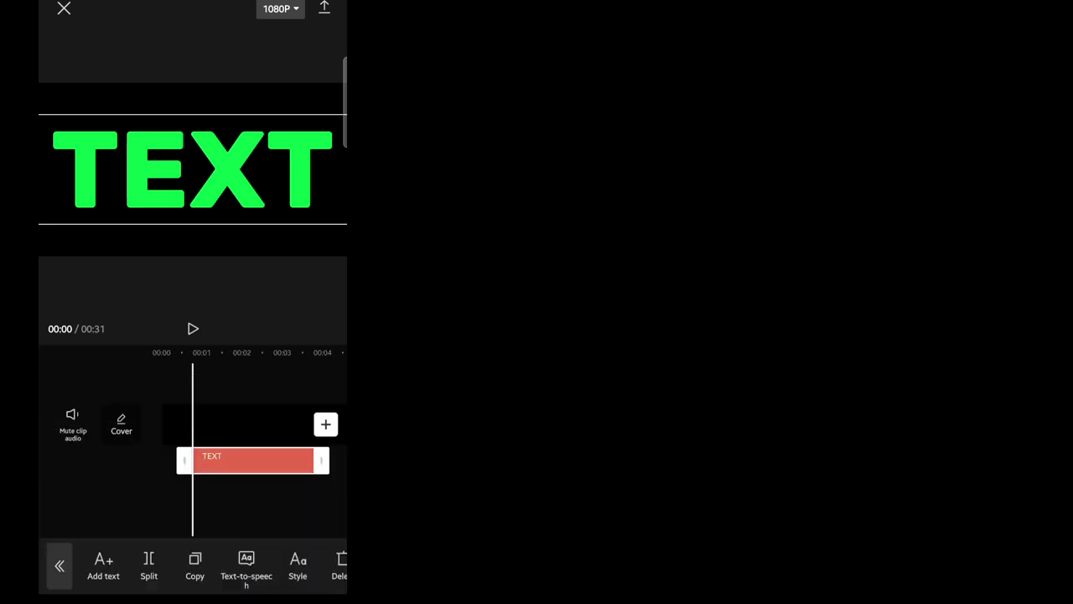
pyautogui.hscroll(3, 193, 459)
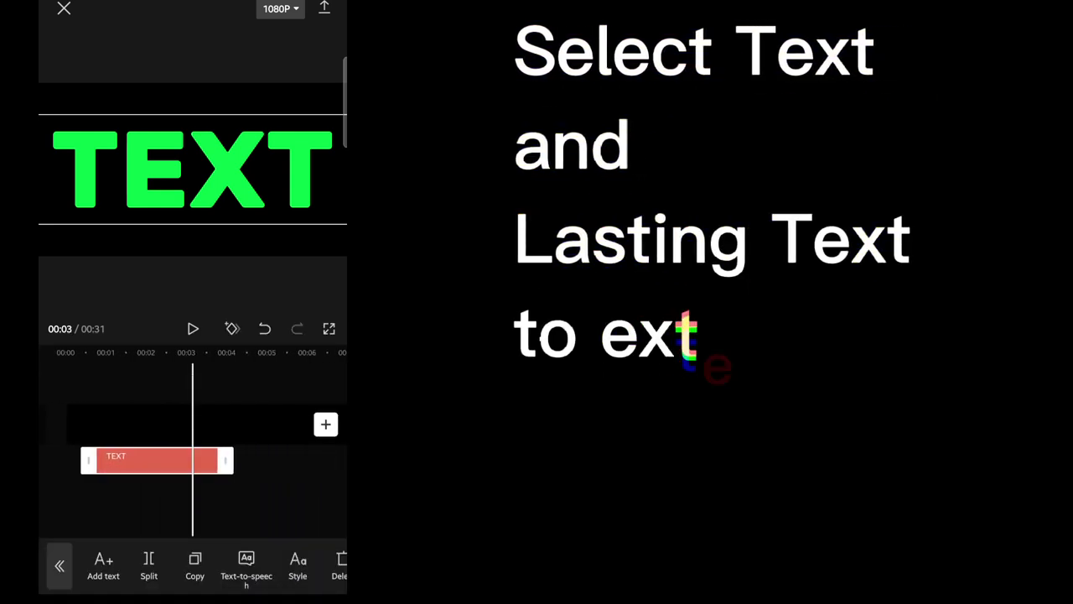
pyautogui.hscroll(3, 192, 566)
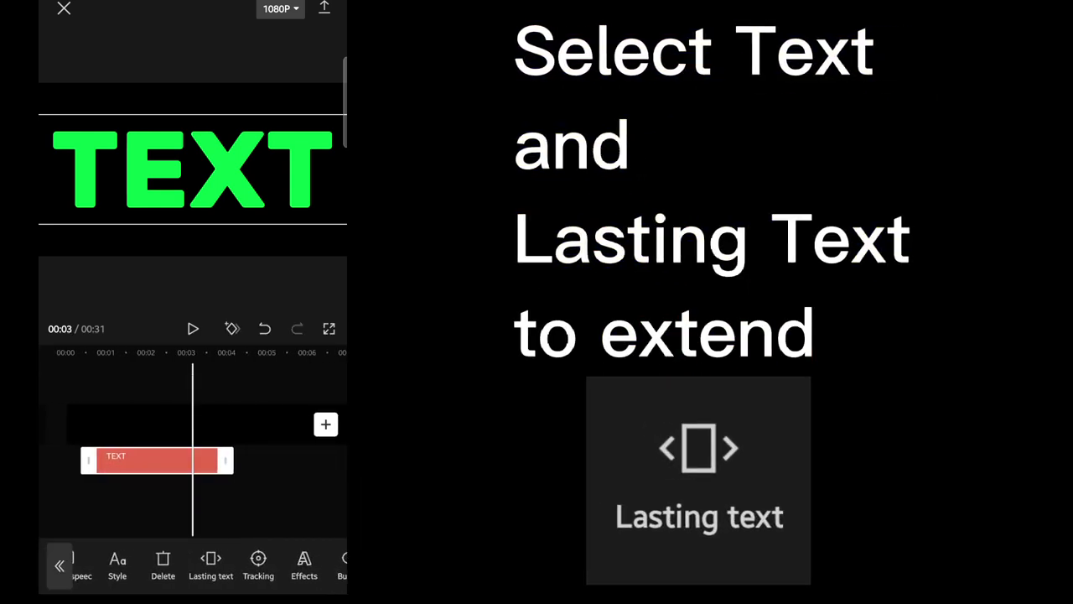
pyautogui.click(212, 565)
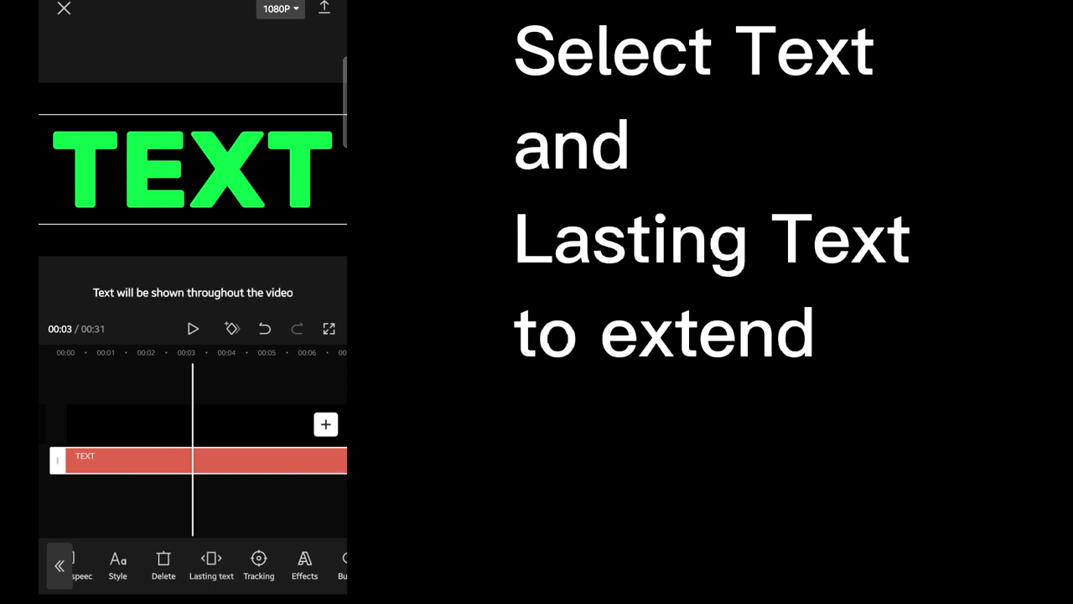
# - Deselect the TEXT clip and export the green TEXT video
pyautogui.hscroll(-3, 193, 459)
pyautogui.hscroll(15, 193, 459)
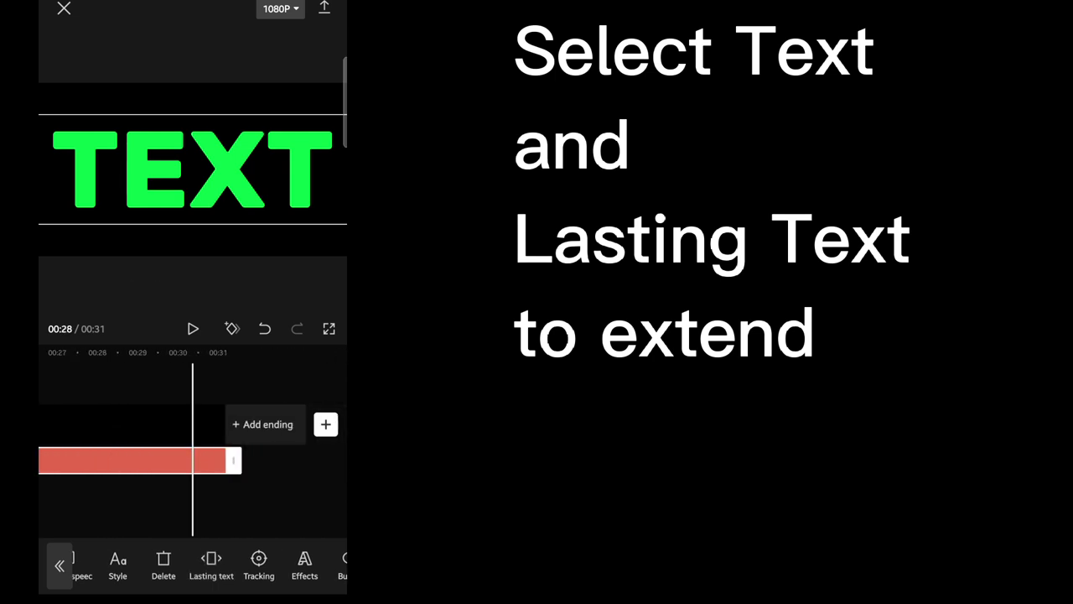
pyautogui.hscroll(-6, 193, 459)
pyautogui.hscroll(-4, 192, 459)
pyautogui.click(59, 565)
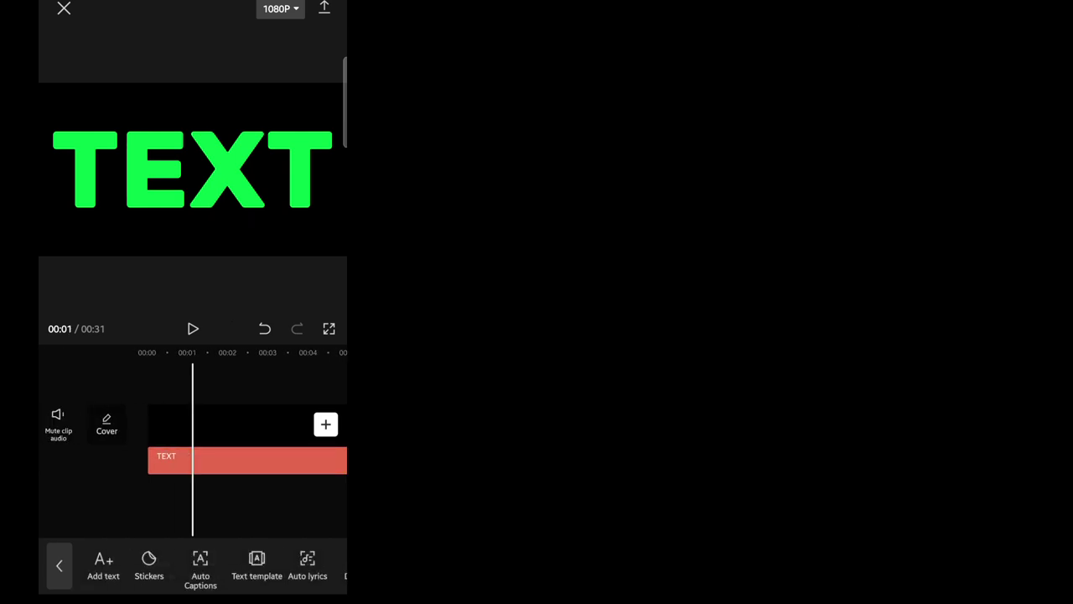
pyautogui.click(324, 8)
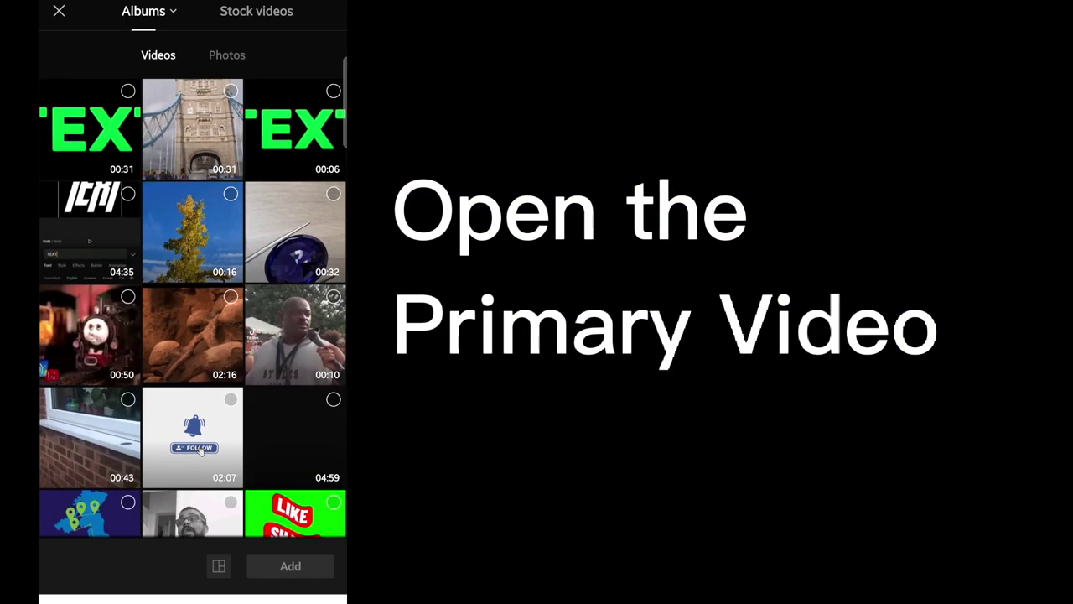
# - Pick the Tower Bridge video from the album and add it to a new project
pyautogui.click(192, 129)
pyautogui.click(290, 566)
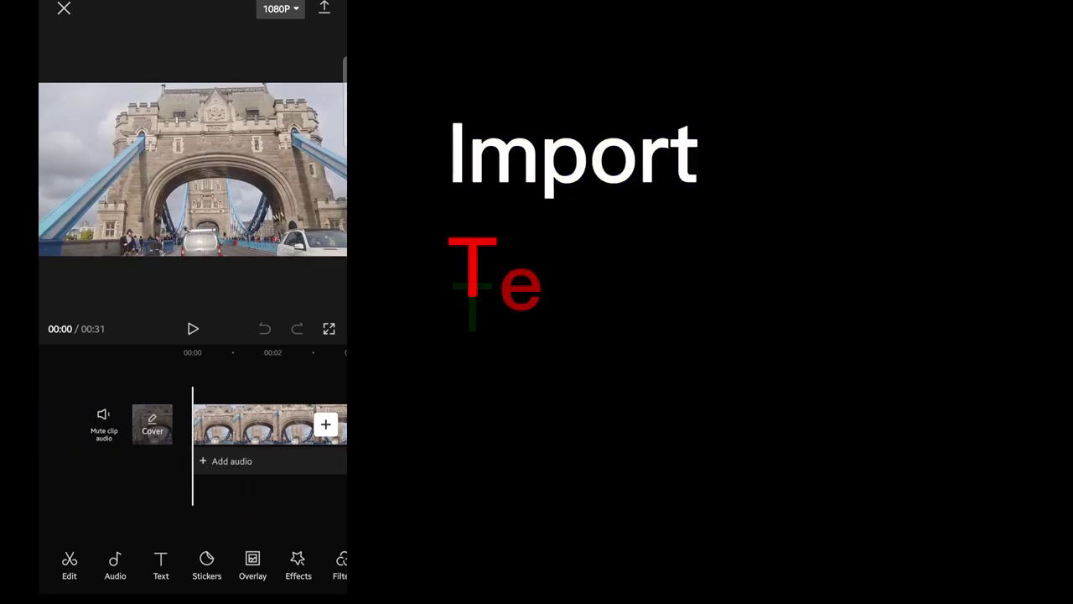
# - Add the exported 31-second TEXT video as an overlay aligned to 00:00
pyautogui.click(252, 566)
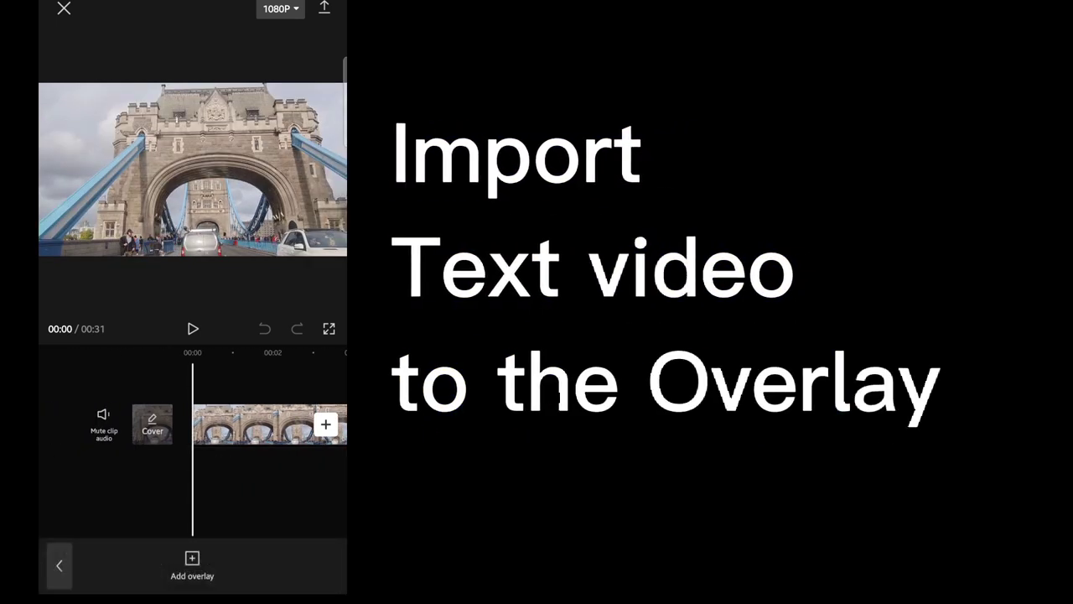
pyautogui.click(192, 564)
pyautogui.click(90, 125)
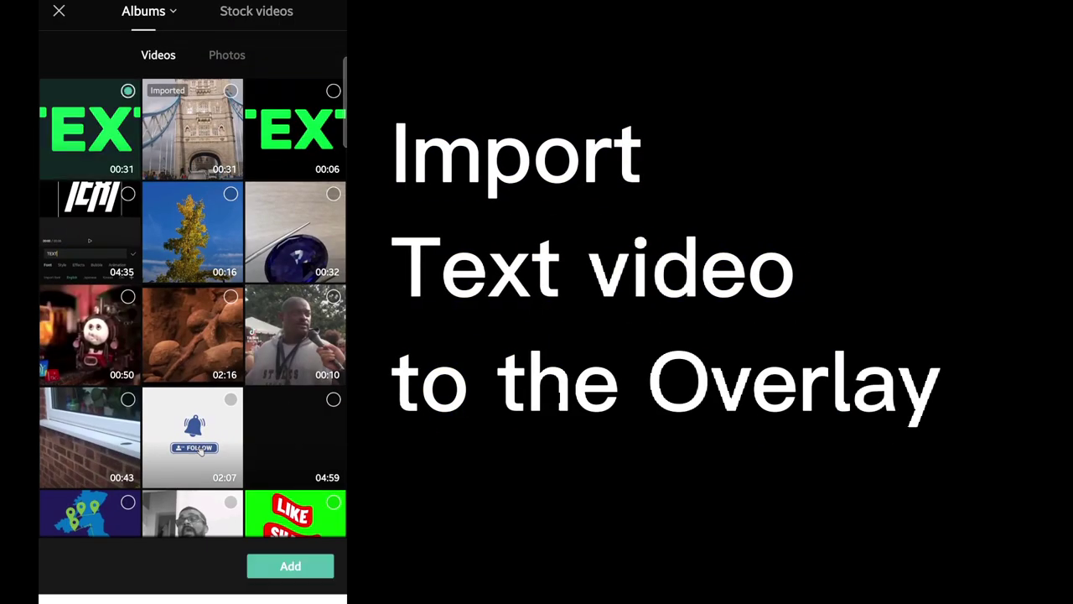
pyautogui.click(290, 566)
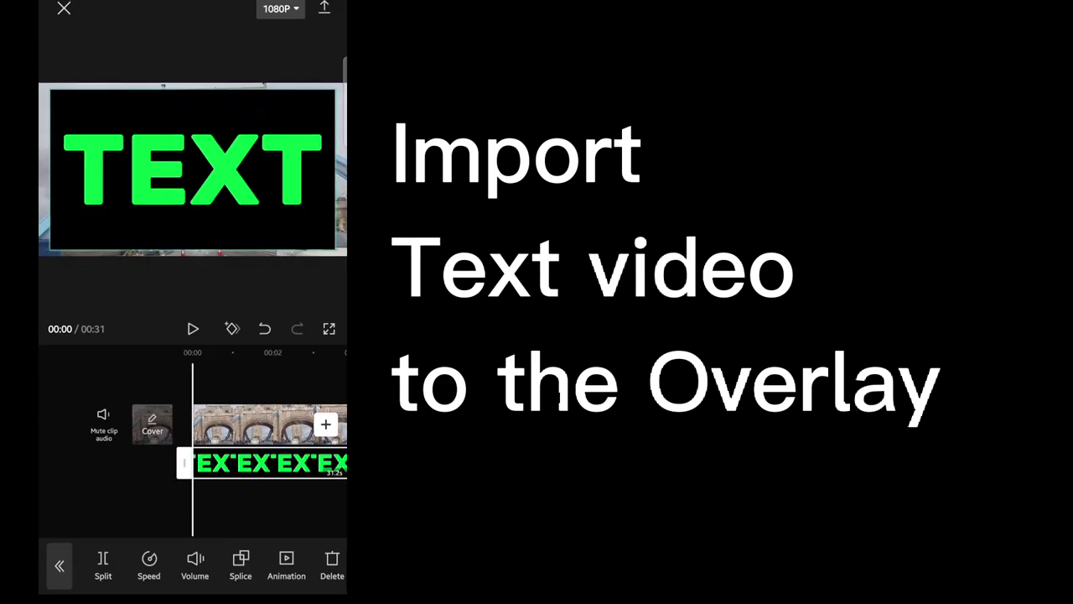
pyautogui.moveTo(268, 428); pyautogui.dragTo(223, 428)
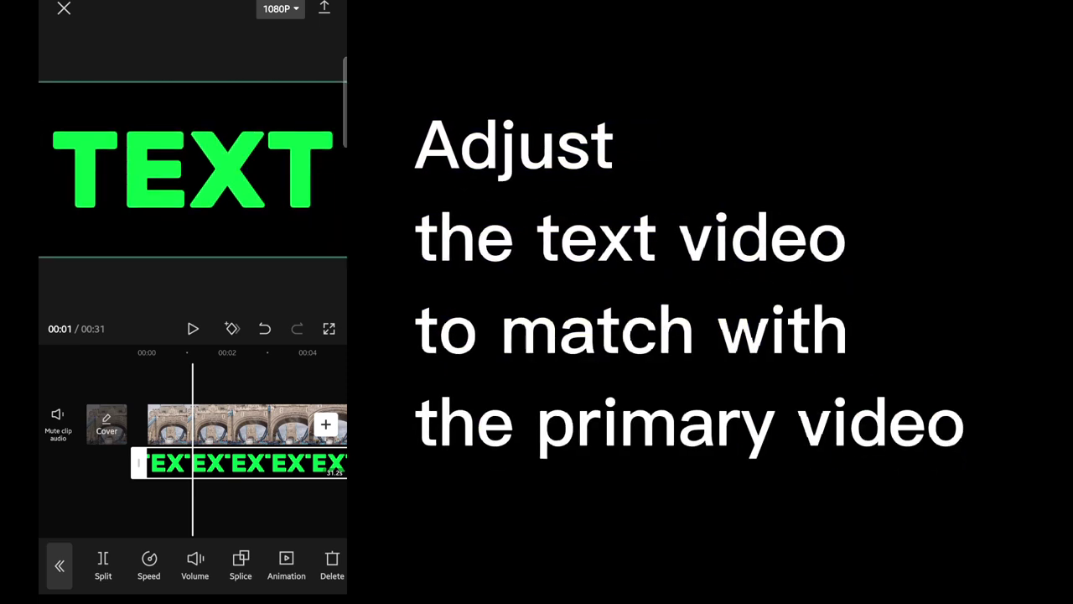
pyautogui.hscroll(-2, 239, 440)
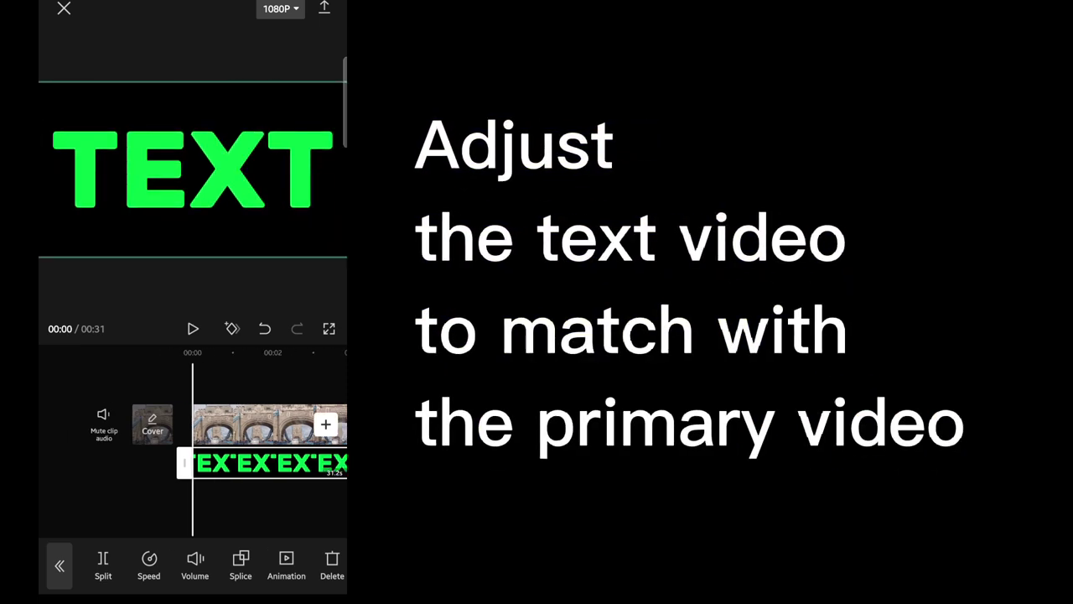
pyautogui.click(252, 511)
pyautogui.hscroll(10, 193, 436)
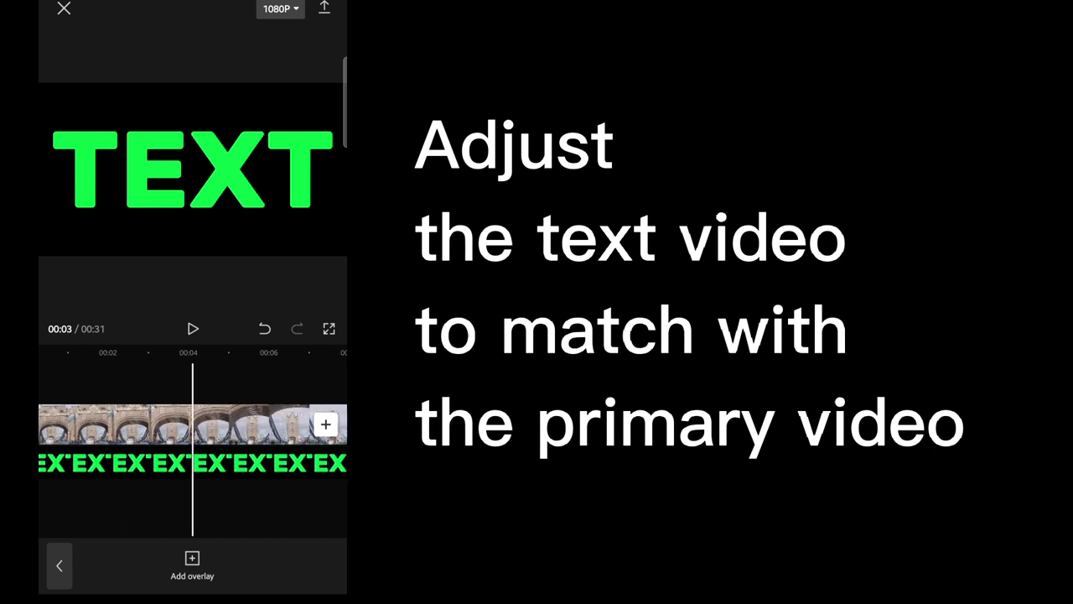
# - Return to the overlay track and select the TEXT overlay clip for editing
pyautogui.click(58, 565)
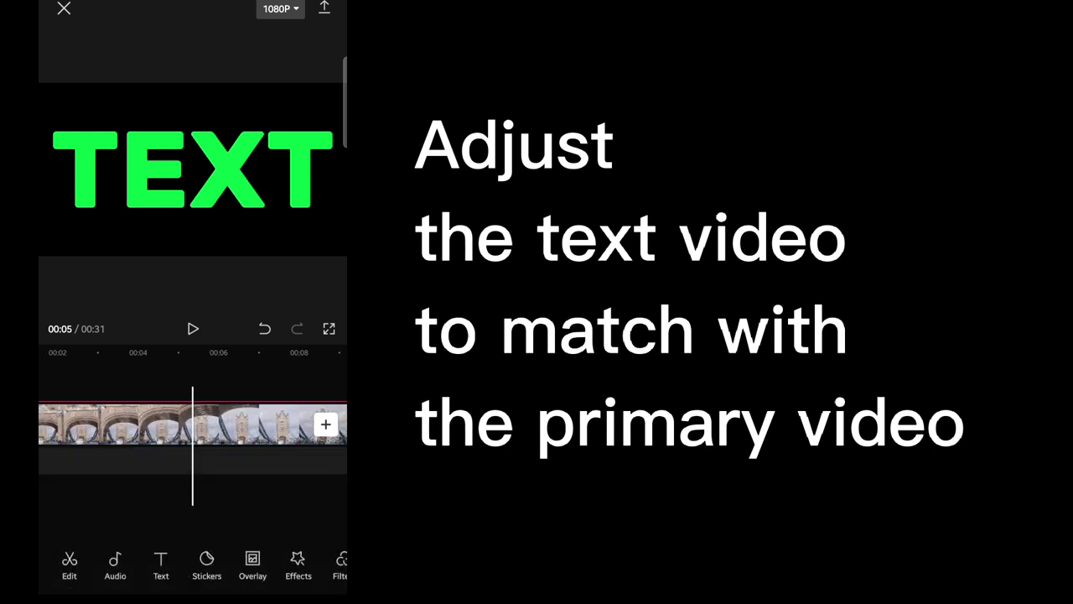
pyautogui.click(117, 565)
pyautogui.click(59, 565)
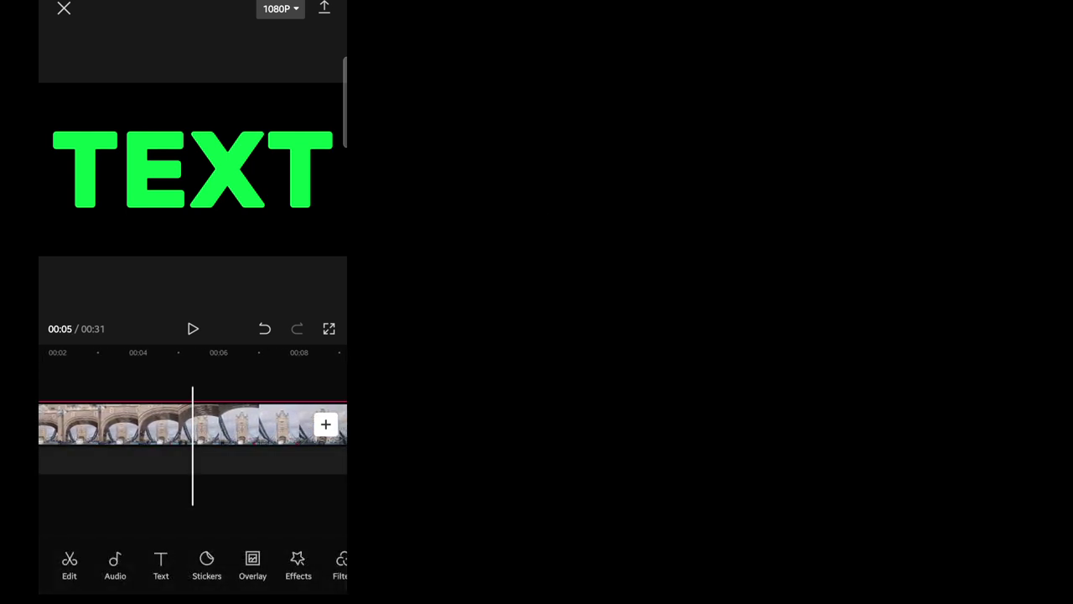
pyautogui.click(252, 565)
pyautogui.click(252, 463)
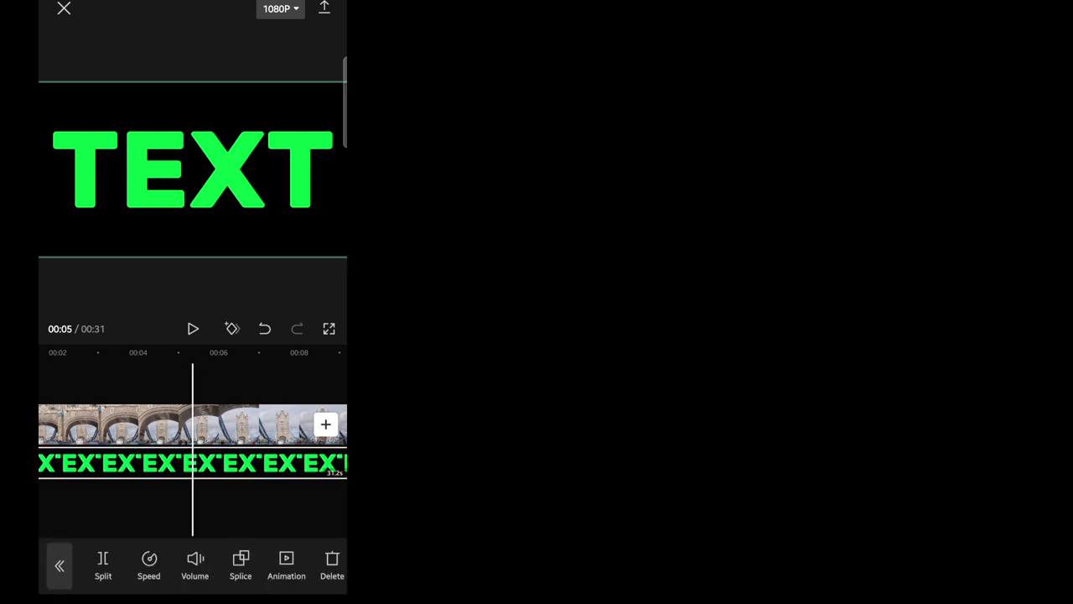
pyautogui.hscroll(2, 201, 566)
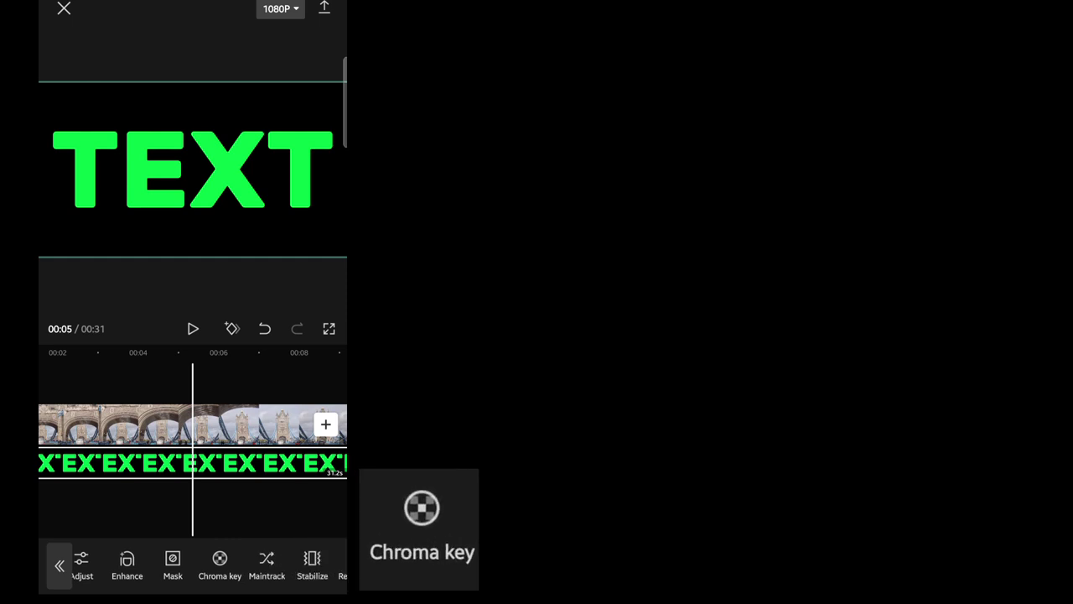
# - Chroma-key the green of the TEXT letters at intensity 100 to reveal the bridge
pyautogui.click(260, 565)
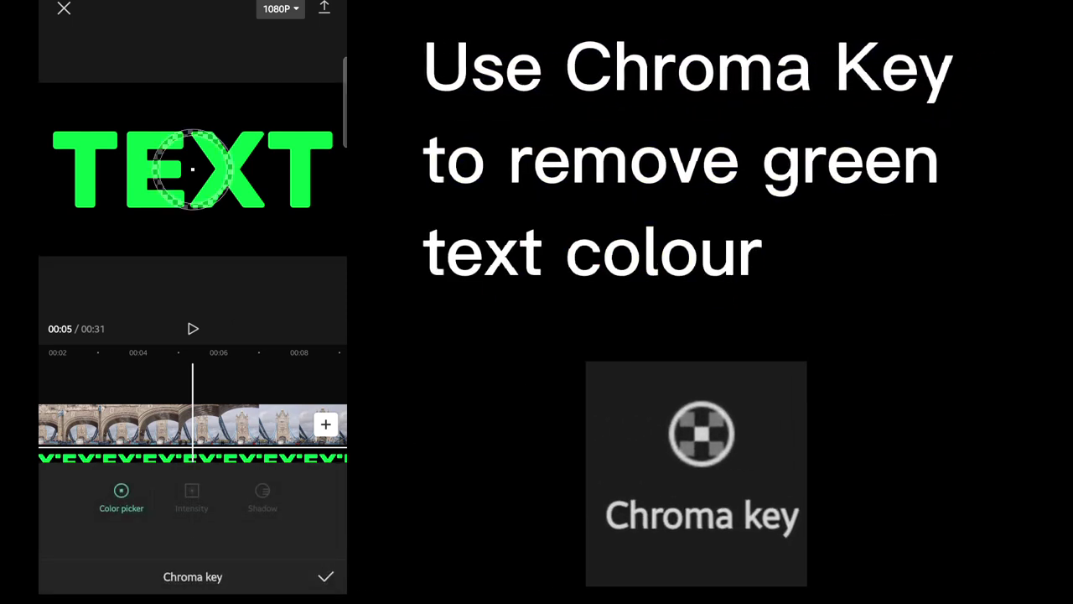
pyautogui.moveTo(193, 169); pyautogui.dragTo(222, 159)
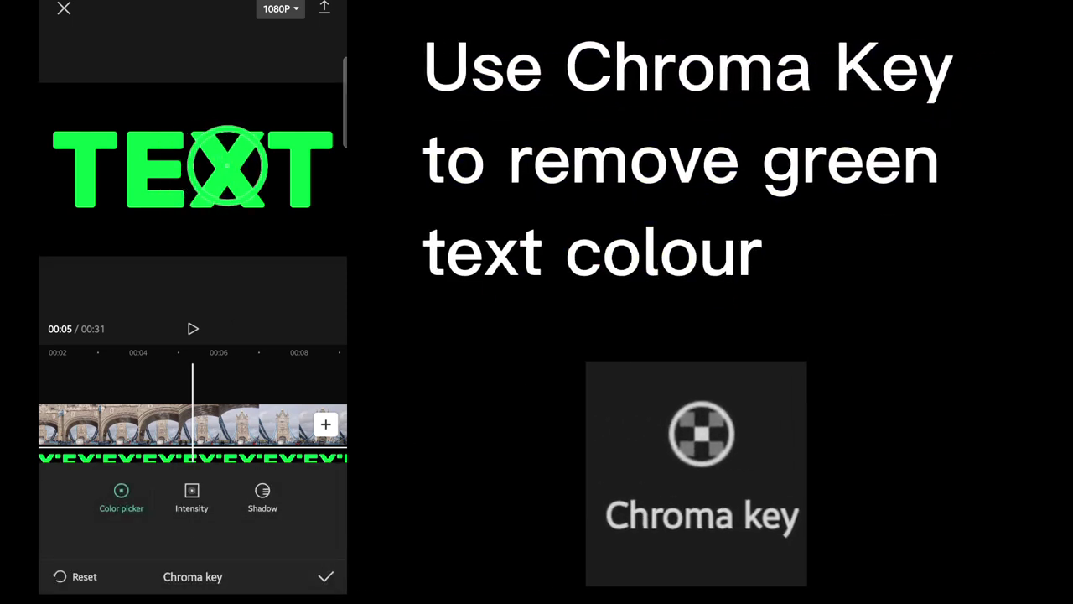
pyautogui.moveTo(90, 538); pyautogui.dragTo(188, 538)
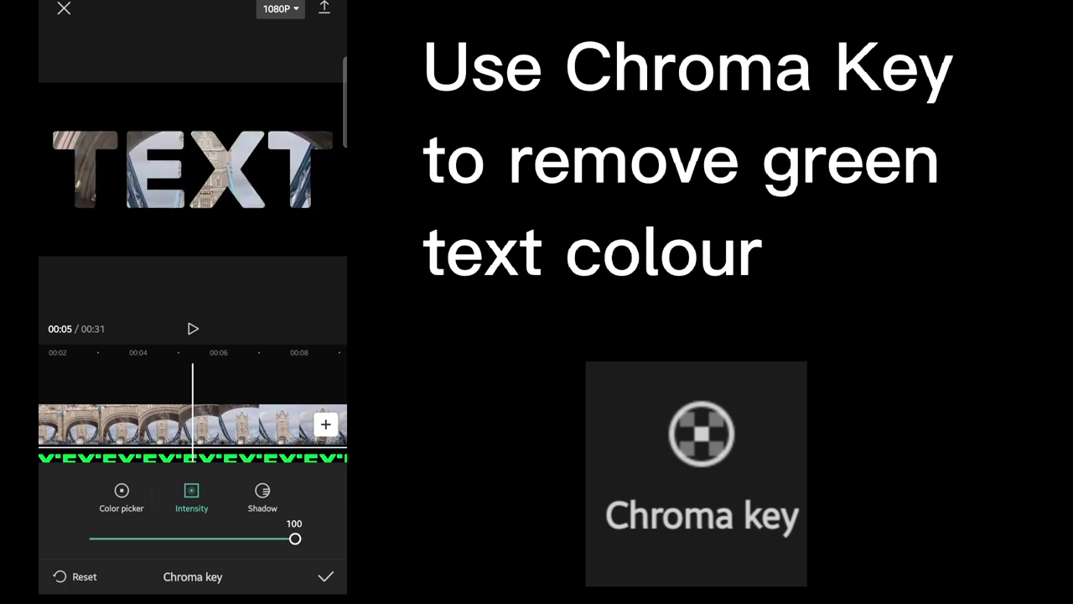
pyautogui.click(325, 576)
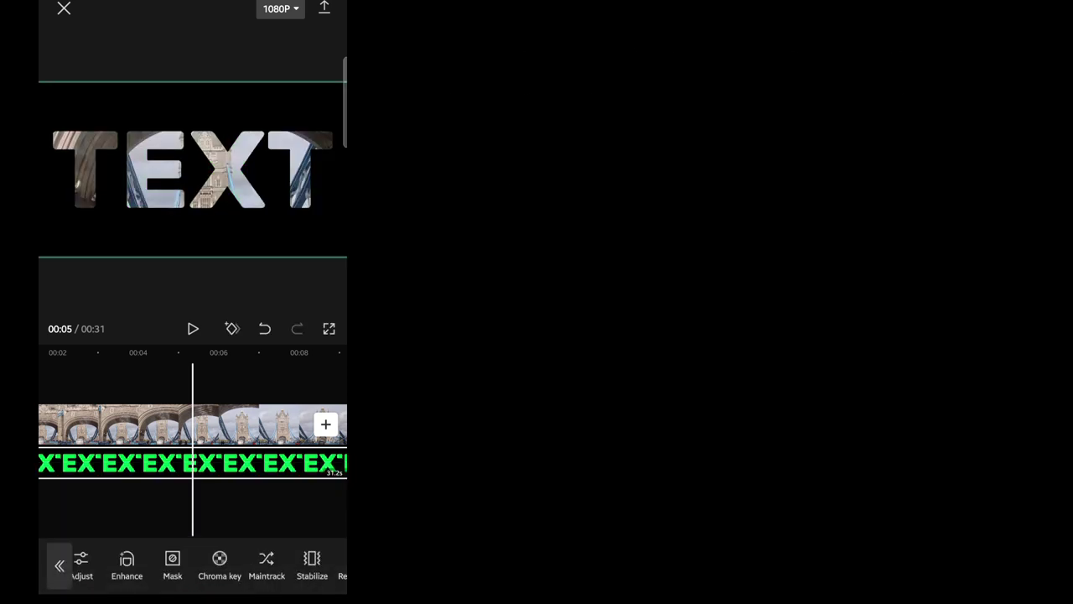
# - Add keyframes at 00:05 and 00:12 that enlarge the cut-out TEXT and centre the X
pyautogui.hscroll(-5, 193, 436)
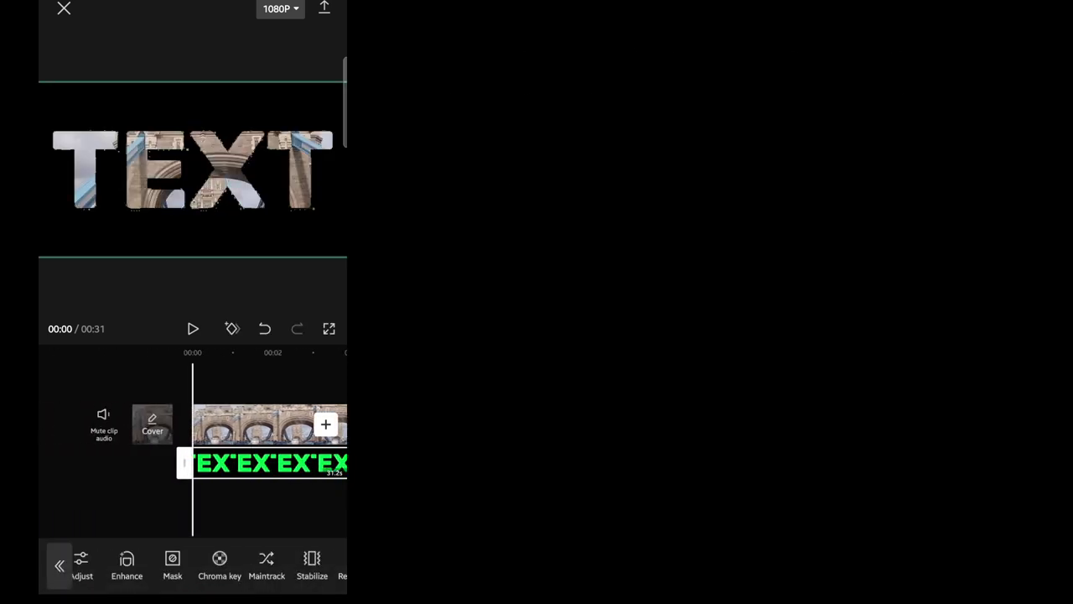
pyautogui.hscroll(3, 168, 435)
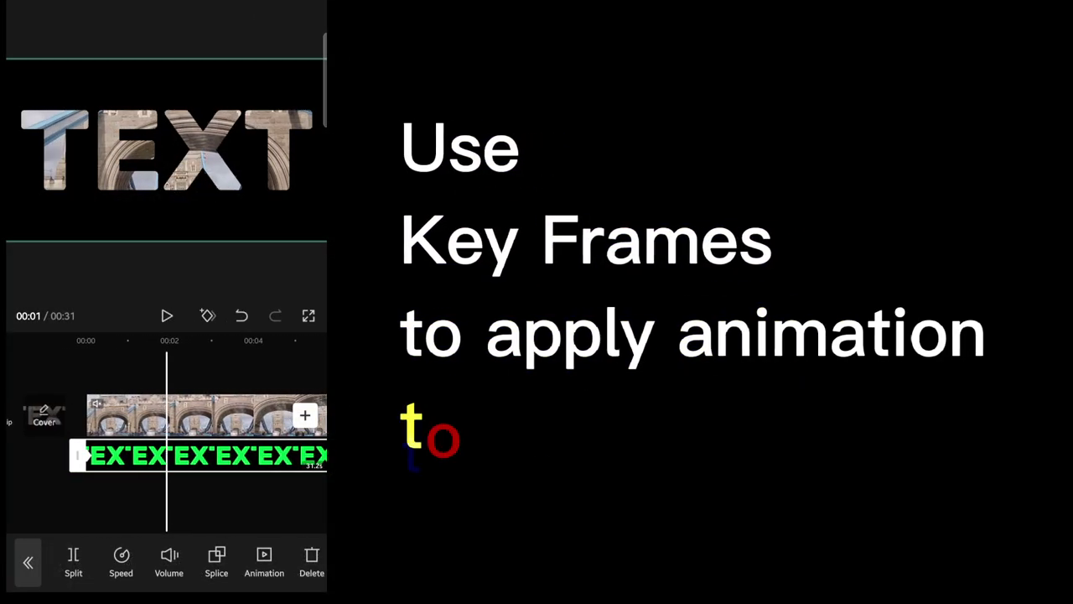
pyautogui.hscroll(2, 167, 435)
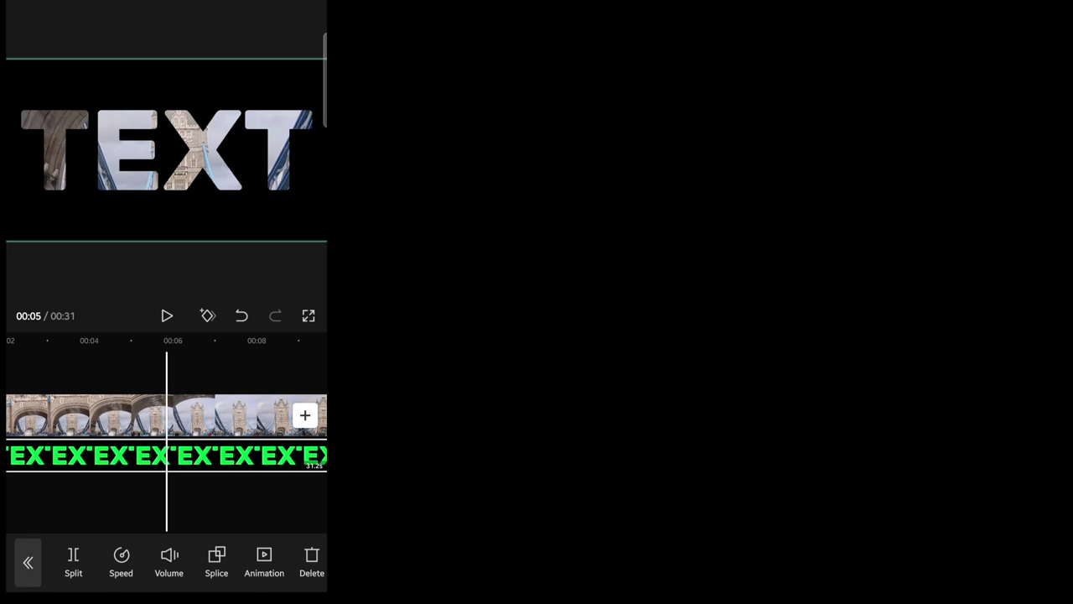
pyautogui.scroll(5, 166, 149)
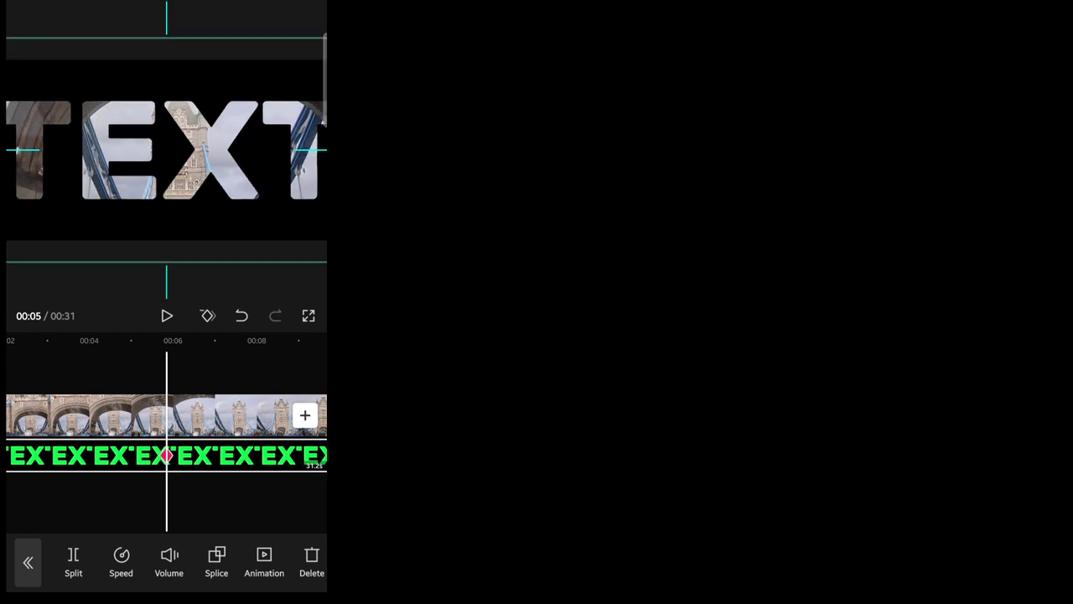
pyautogui.scroll(3, 166, 149)
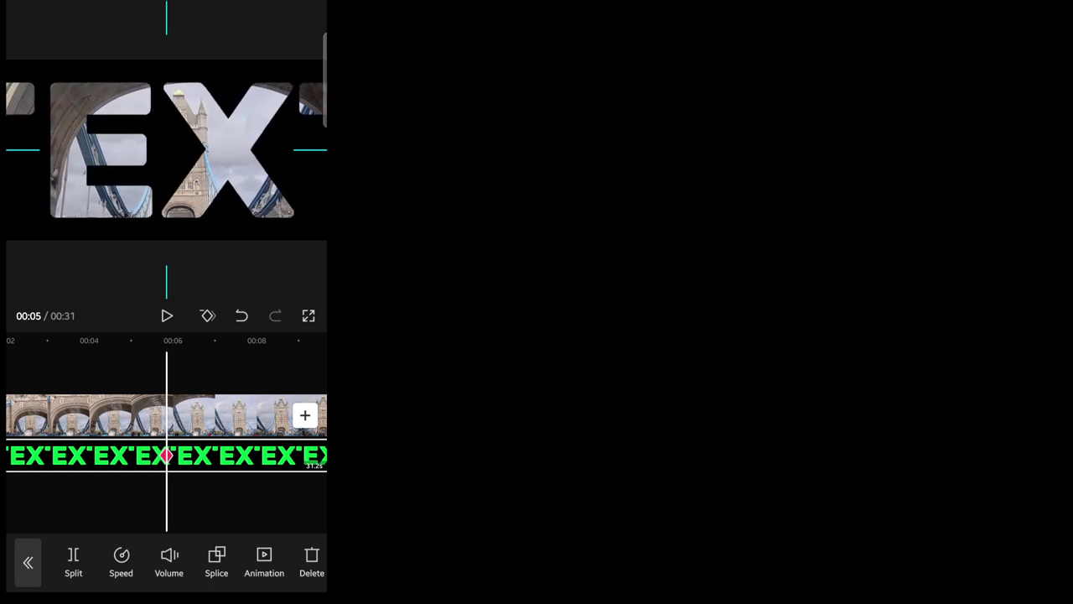
pyautogui.moveTo(166, 455); pyautogui.dragTo(43, 450)
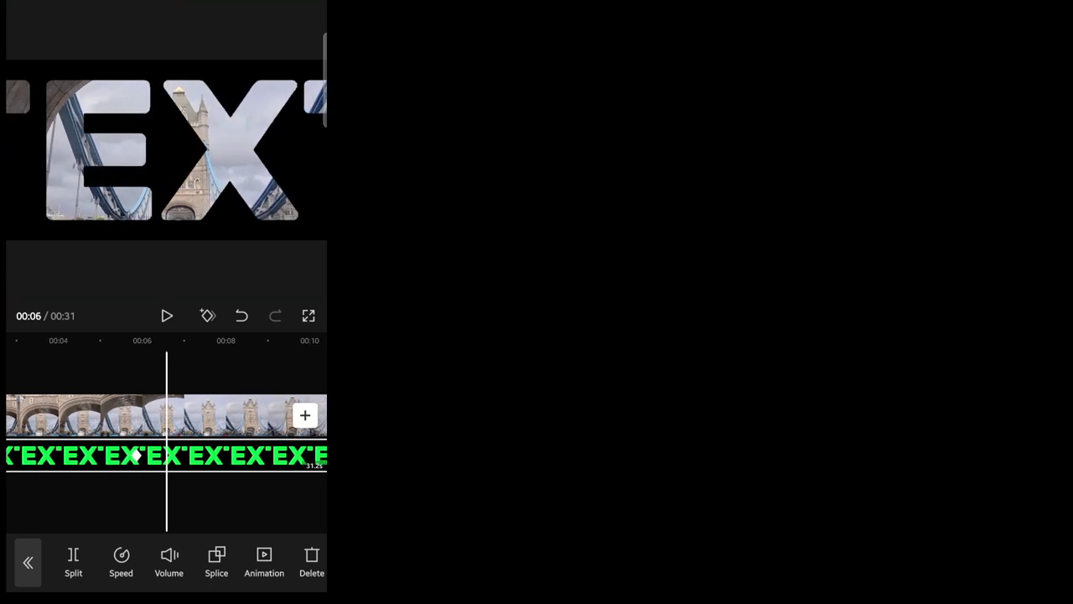
pyautogui.moveTo(210, 415); pyautogui.dragTo(126, 415)
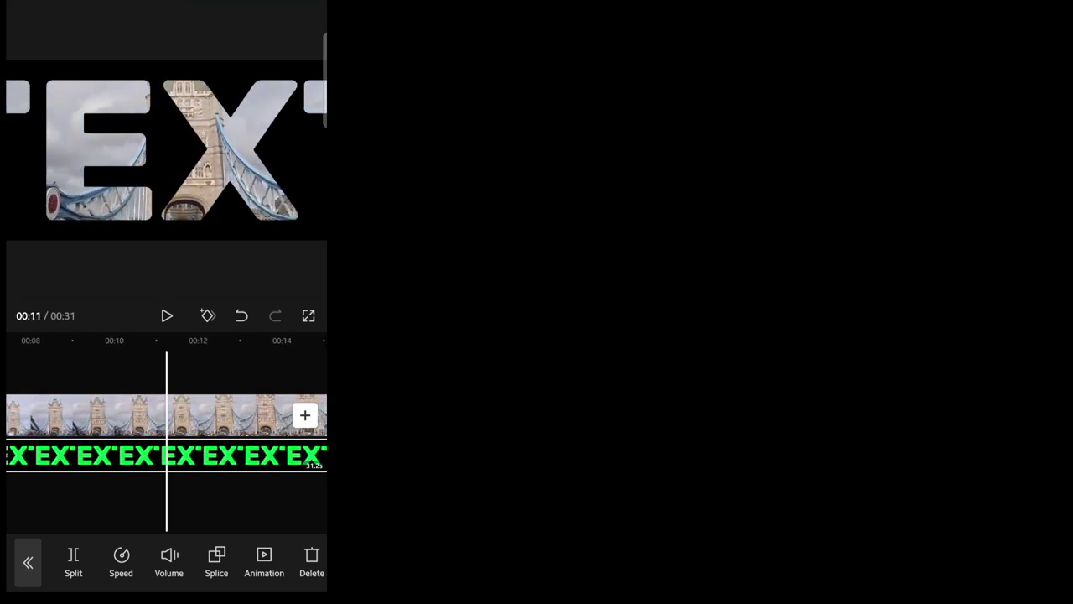
pyautogui.scroll(2, 166, 149)
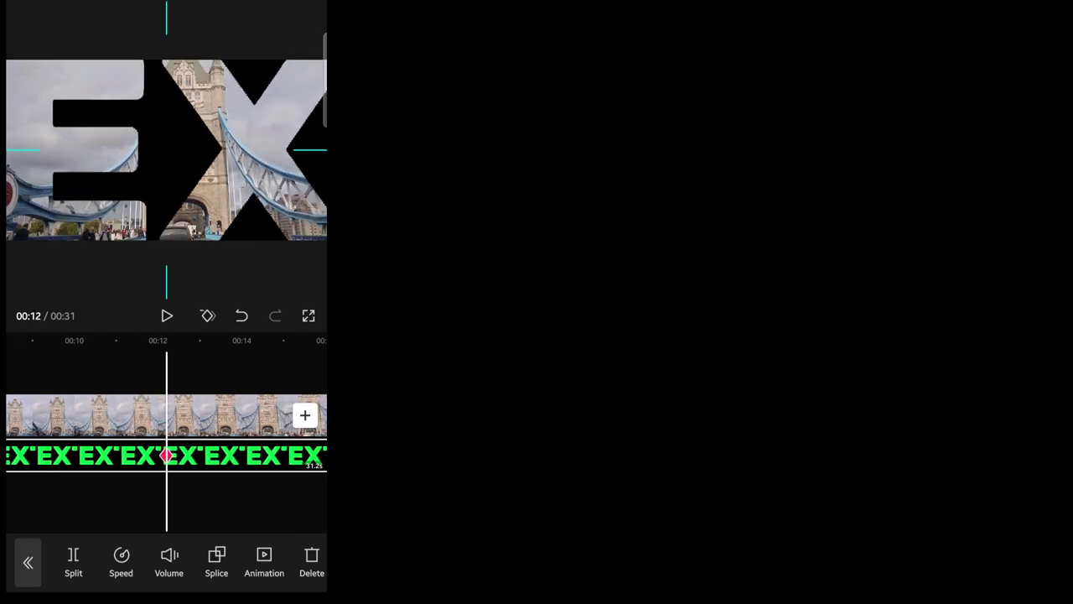
pyautogui.scroll(2, 166, 149)
pyautogui.scroll(2, 166, 149)
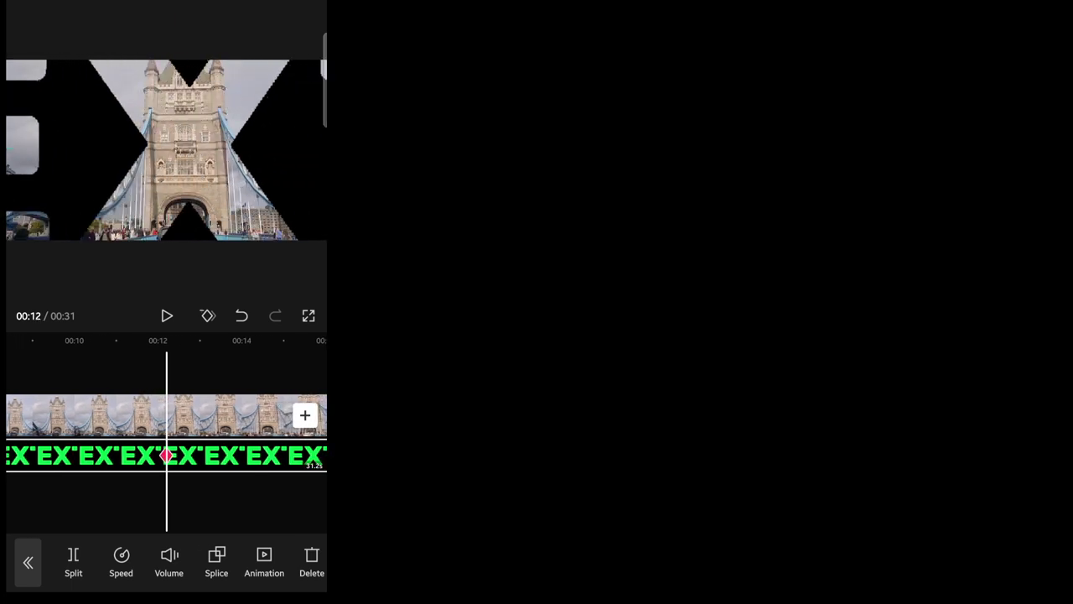
pyautogui.moveTo(252, 150); pyautogui.dragTo(168, 149)
# - At 00:21, keyframe the huge X cut-out centred in the frame over the bridge
pyautogui.moveTo(293, 415); pyautogui.dragTo(42, 414)
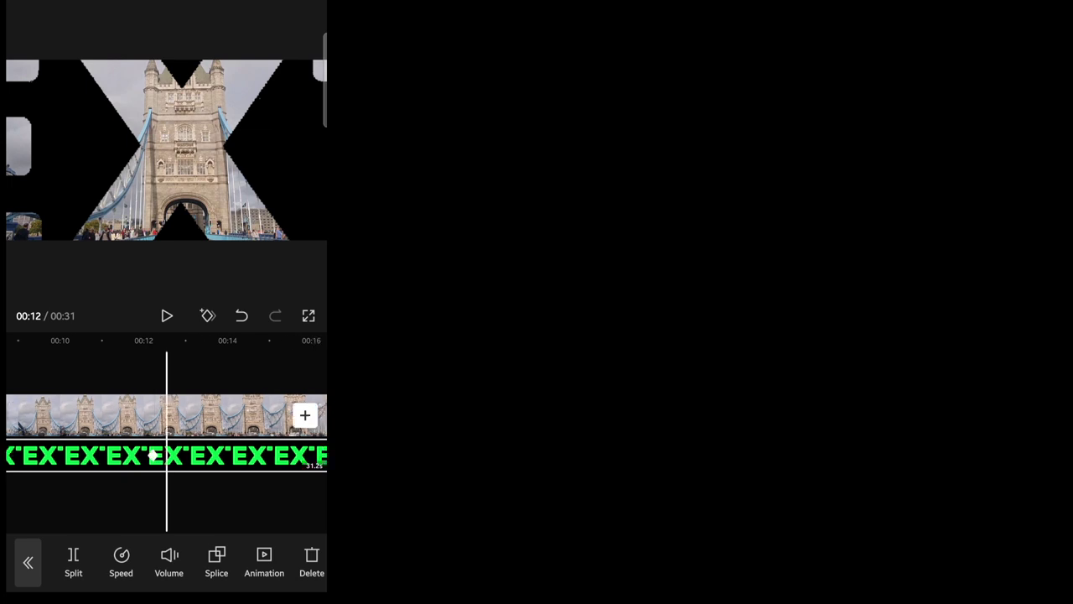
pyautogui.moveTo(251, 415); pyautogui.dragTo(126, 415)
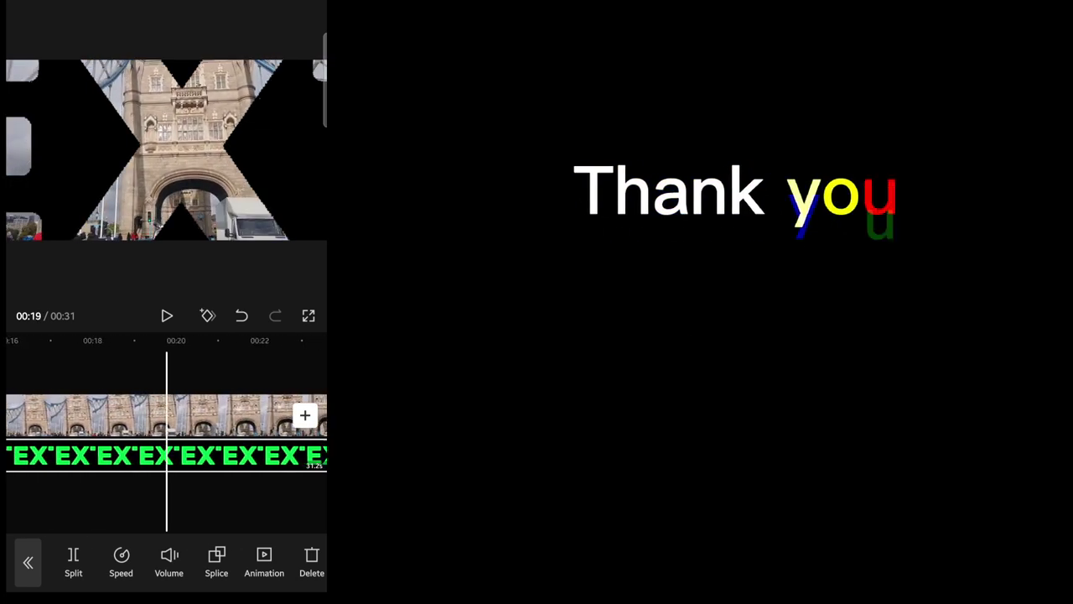
pyautogui.moveTo(210, 149); pyautogui.dragTo(109, 150)
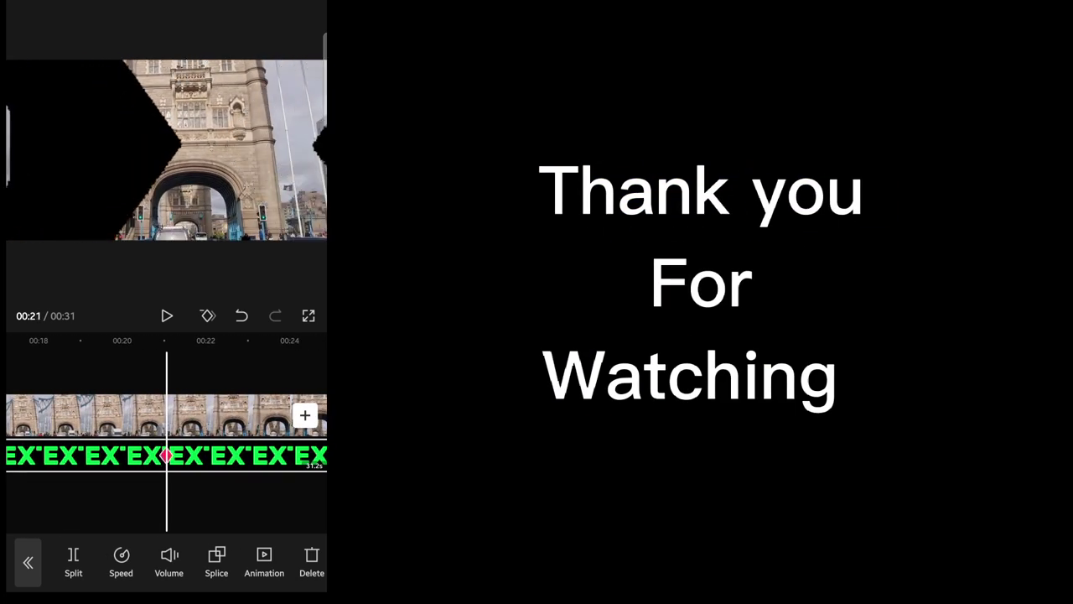
pyautogui.moveTo(209, 149); pyautogui.dragTo(120, 149)
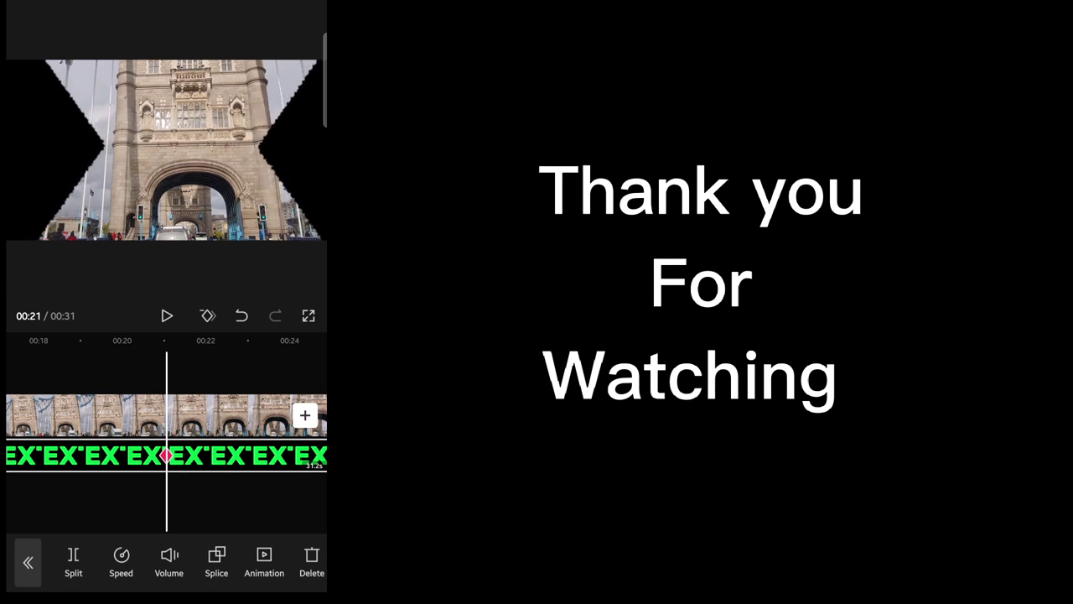